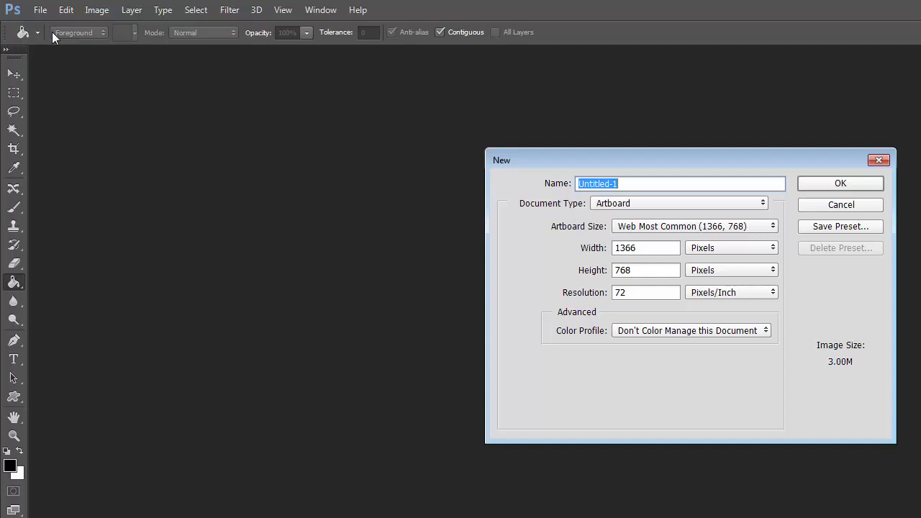
Create a Web document named basics at the 1366 by 768 pixel size and dismiss the graphics memory notice.
type("basics")
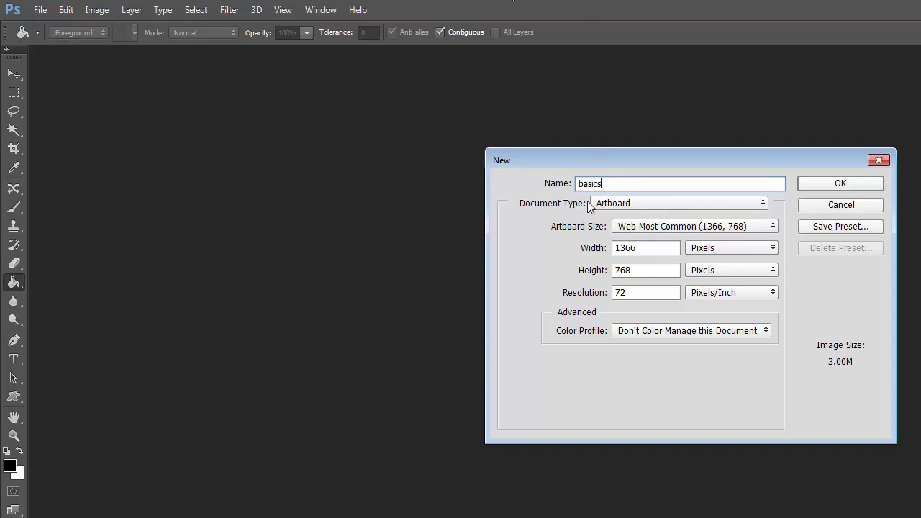
left_click(627, 206)
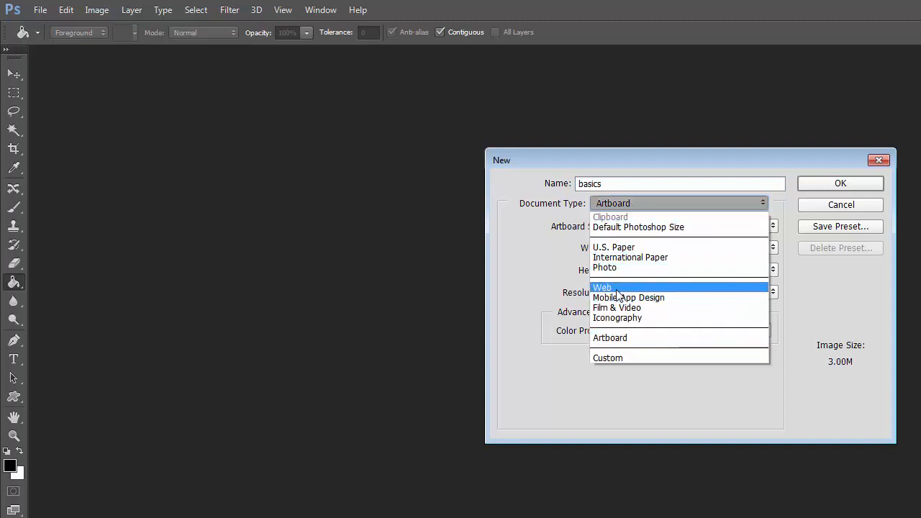
left_click(619, 290)
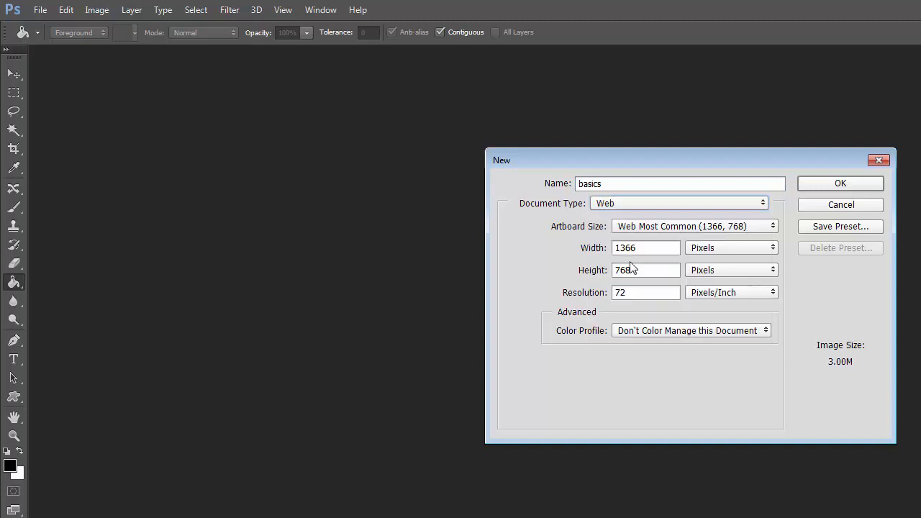
left_click(853, 186)
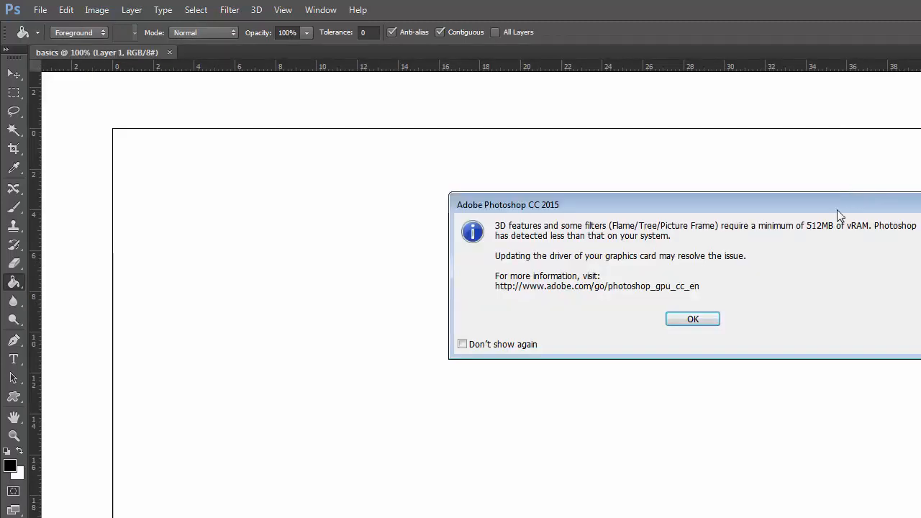
left_click(702, 322)
left_click(589, 265)
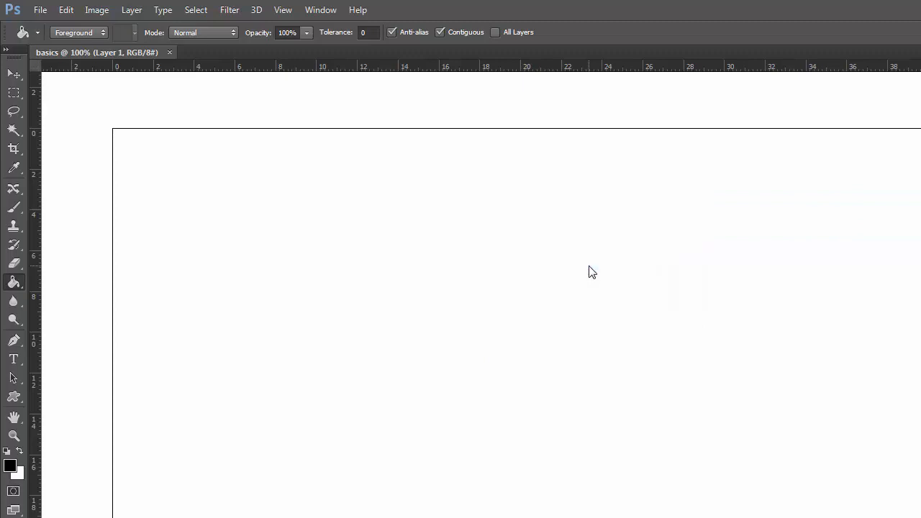
Name the working layer shape1 and draw a rectangular marquee about 17 by 10 ruler units on the artboard.
left_click(15, 76)
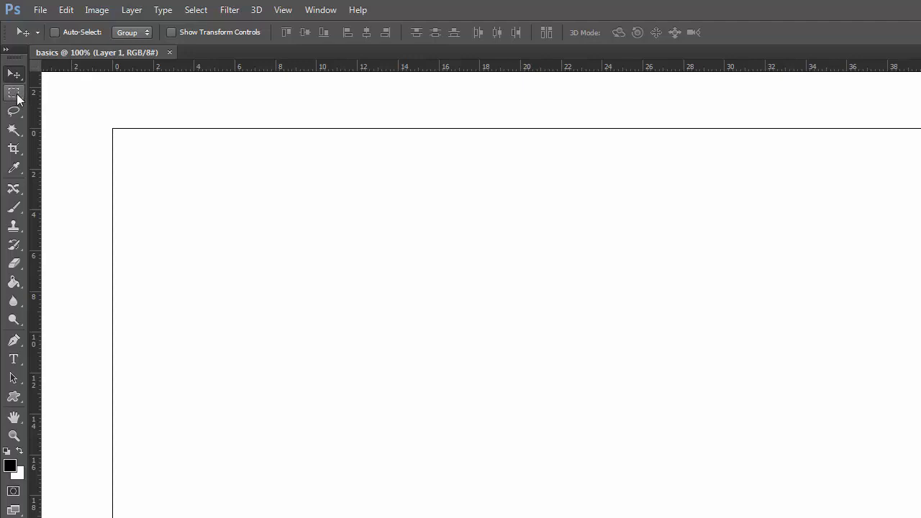
left_click(17, 99)
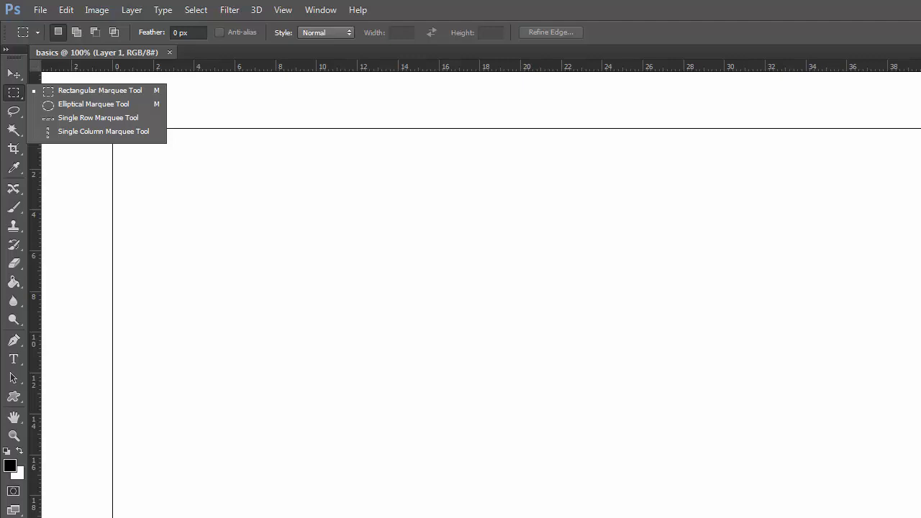
key("Escape")
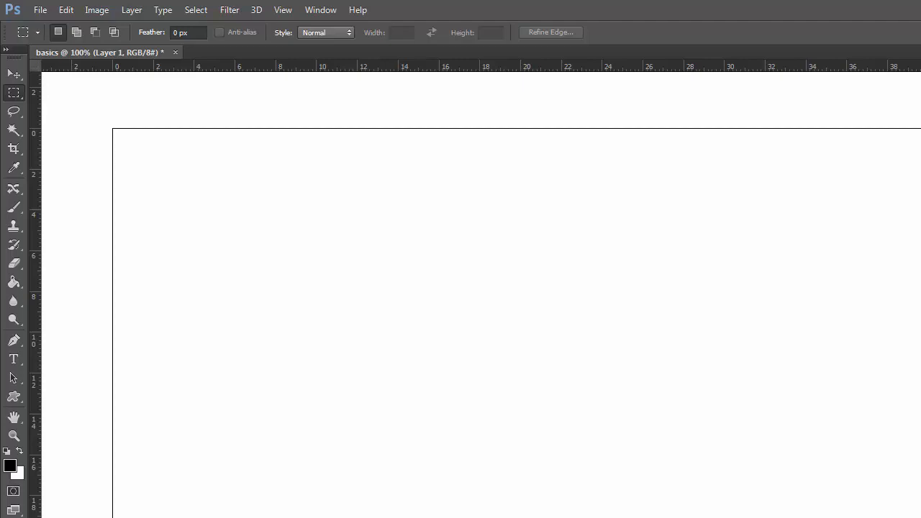
key("Return")
left_click_drag(341, 233, 690, 435)
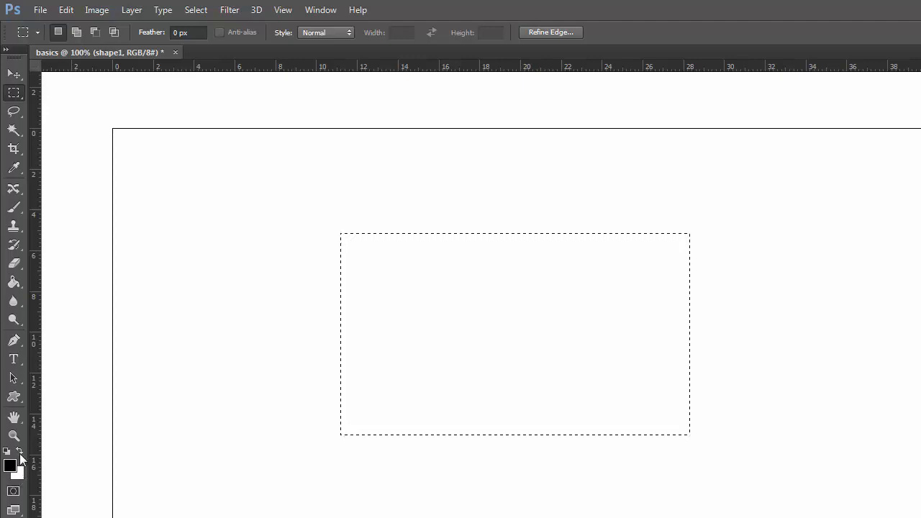
Fill the rectangular selection with black, deselect it, and move the rectangle near the artboard's upper-left corner.
left_click(21, 453)
left_click(22, 454)
left_click(21, 452)
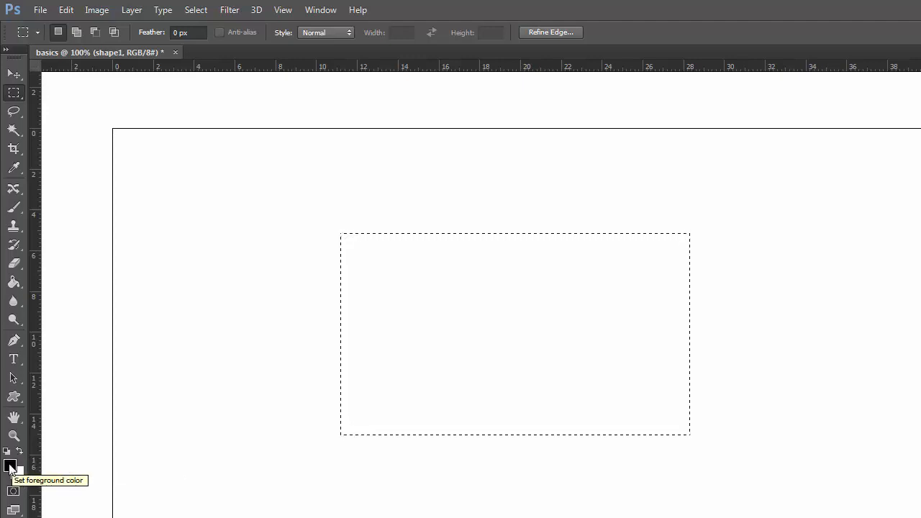
left_click(15, 284)
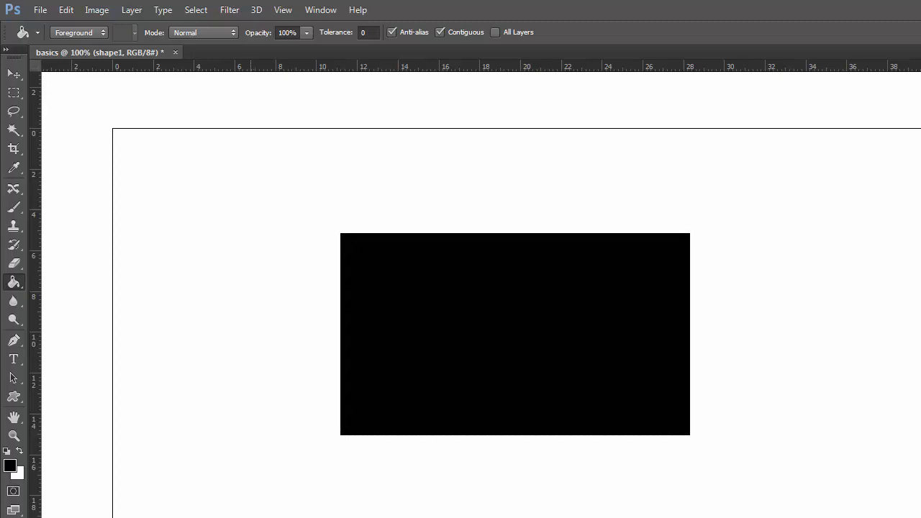
left_click(13, 75)
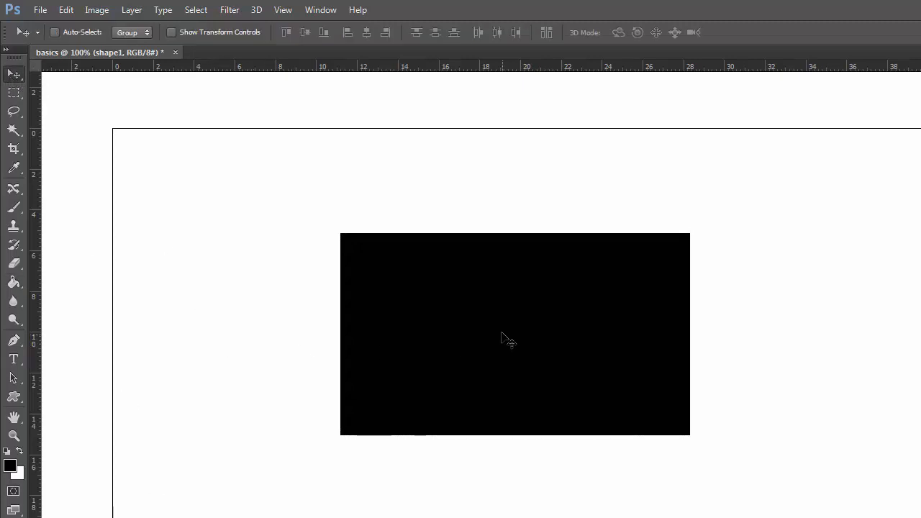
left_click_drag(501, 333, 314, 259)
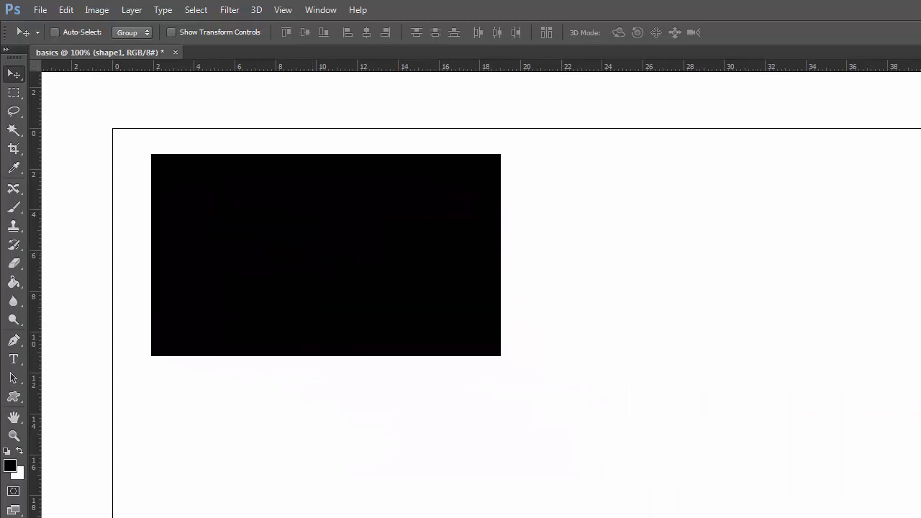
Add a new layer and draw a large elliptical marquee selection on the artboard to the lower right of the black rectangle.
key("ctrl+alt+shift+n")
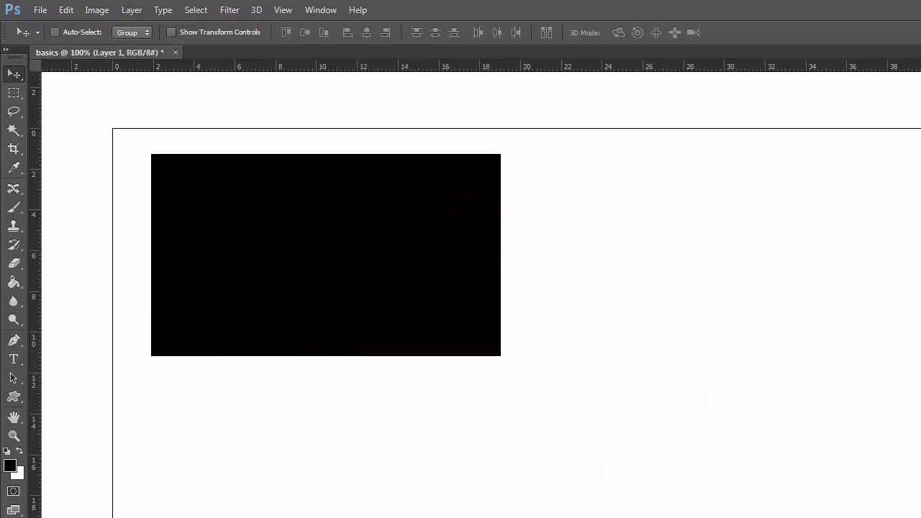
left_click(14, 93)
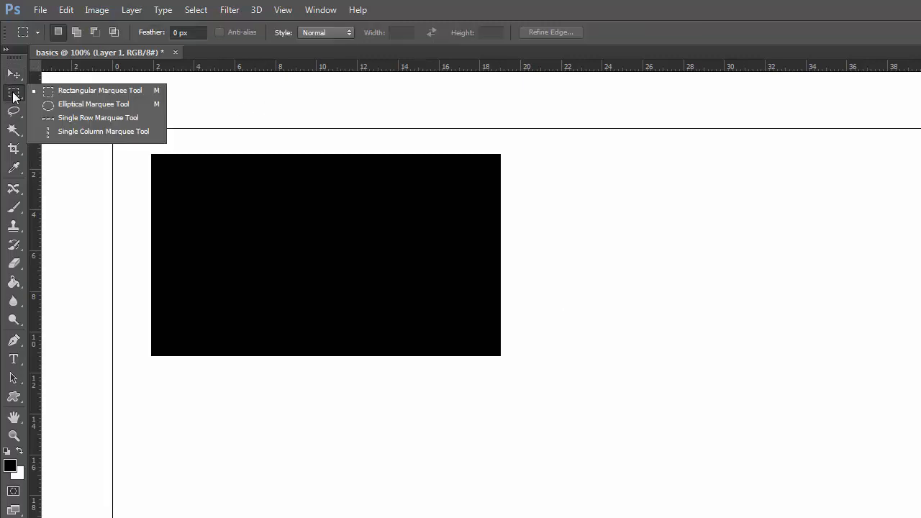
left_click(55, 106)
left_click_drag(662, 236, 920, 517)
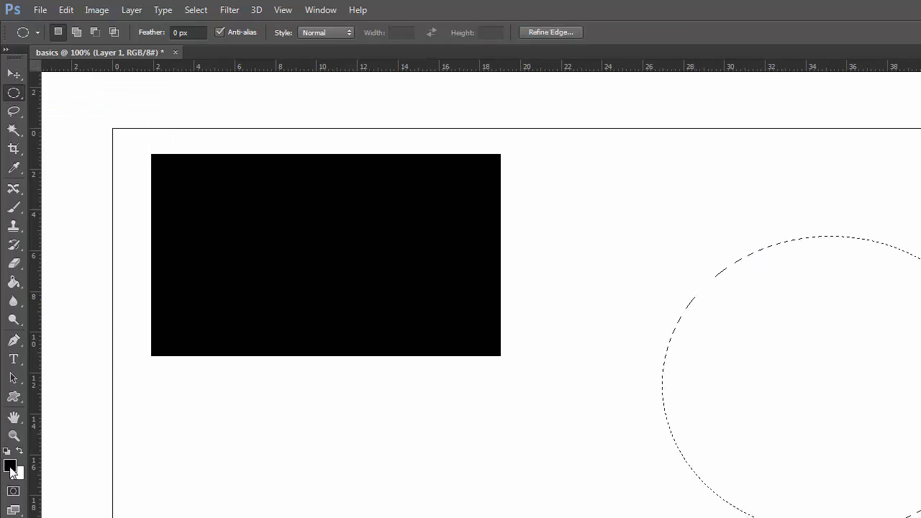
Set the foreground colour to magenta #d028a5, fill the elliptical selection with it using the Paint Bucket, and deselect.
left_click(11, 467)
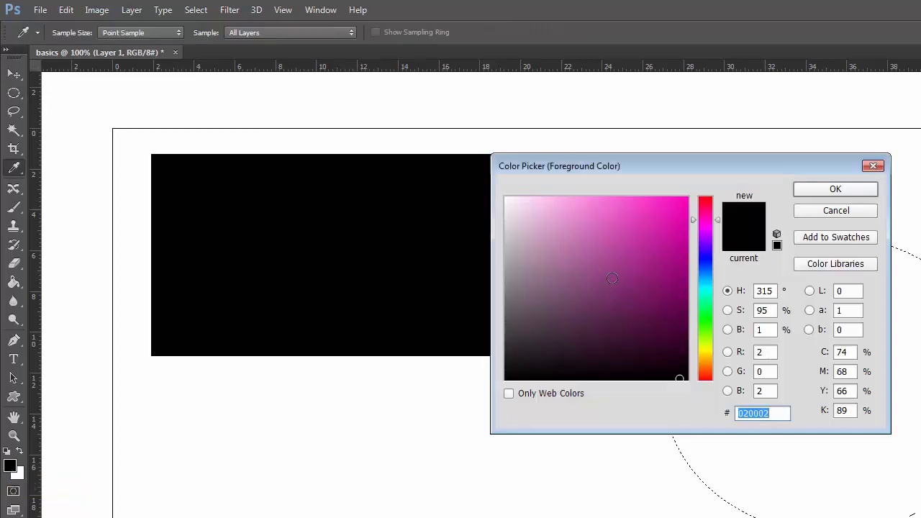
left_click(653, 230)
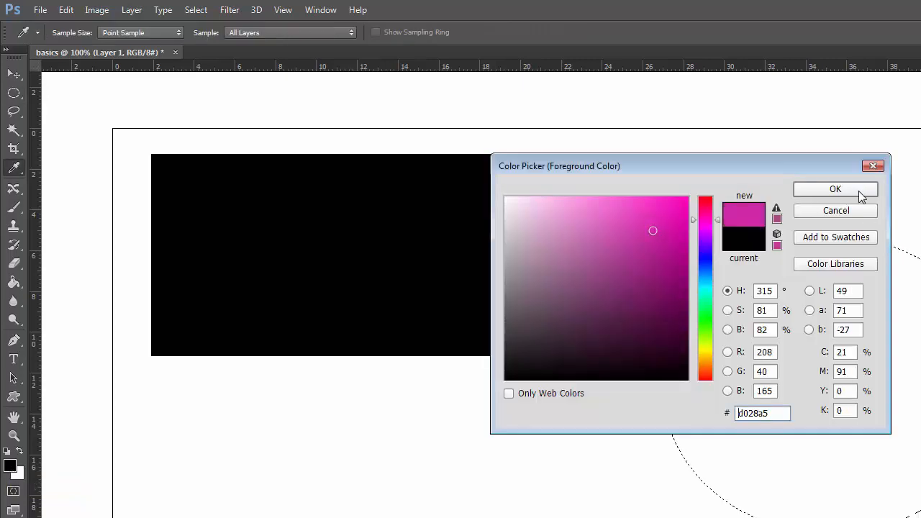
left_click(862, 191)
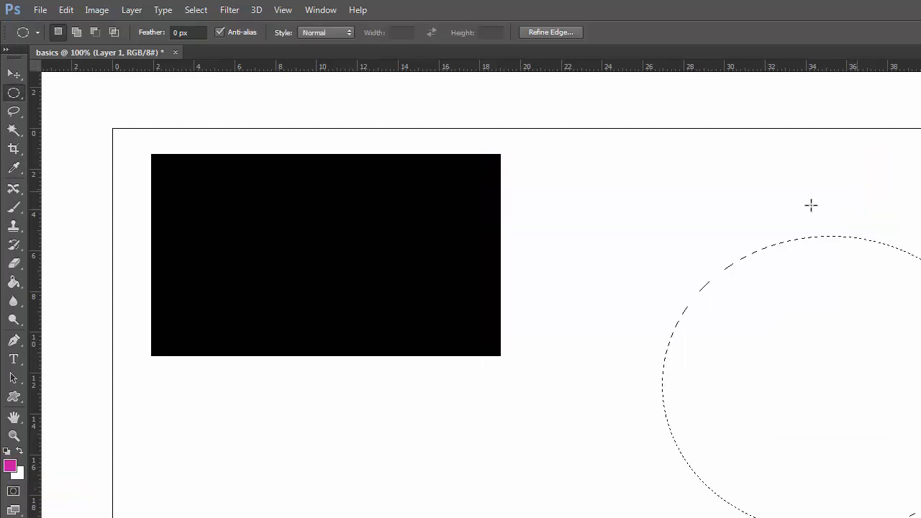
left_click(14, 283)
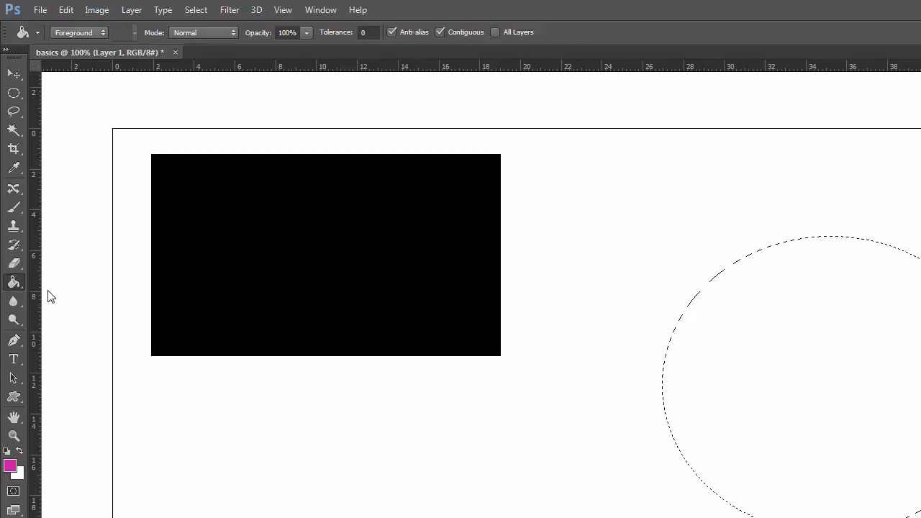
left_click(807, 328)
key("ctrl+d")
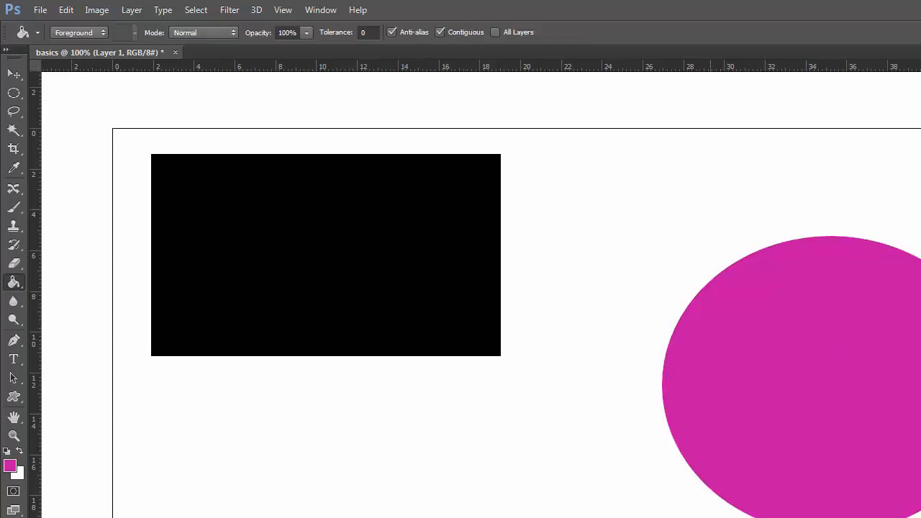
Move the magenta ellipse down and slightly to the right on the artboard.
left_click(14, 74)
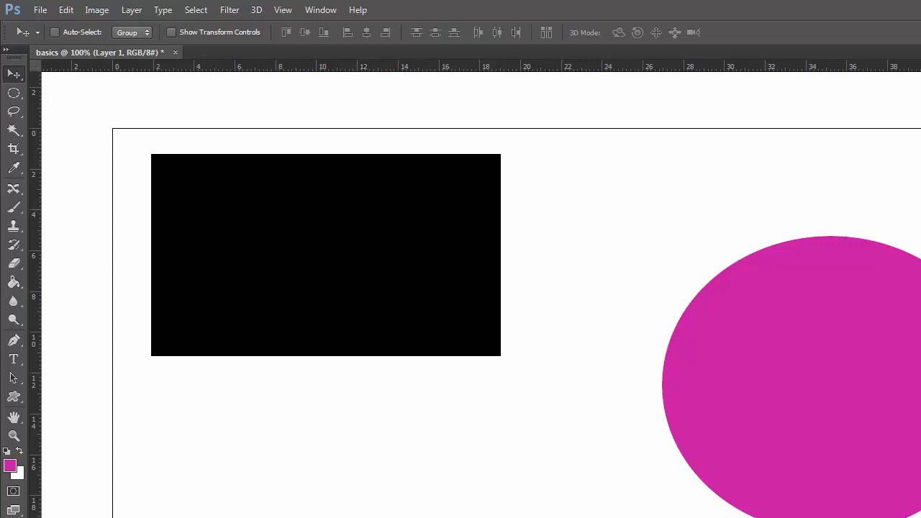
left_click_drag(827, 360, 877, 380)
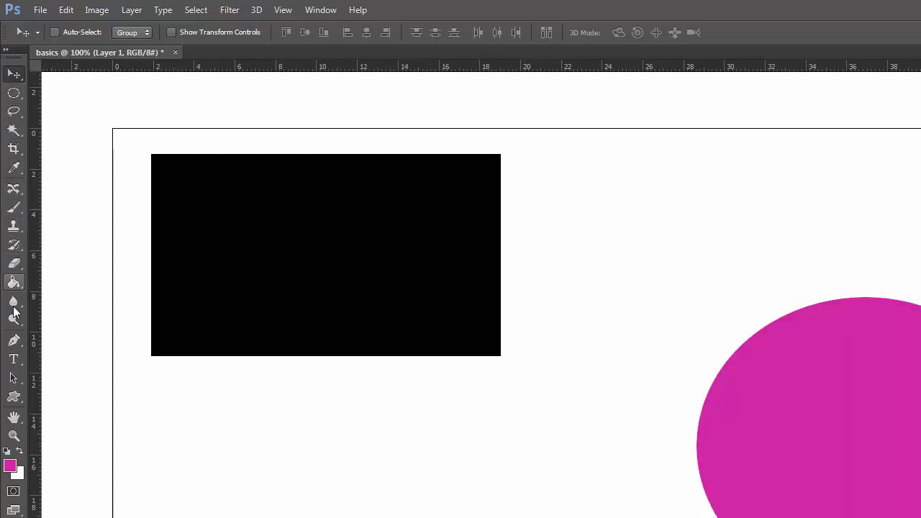
left_click(13, 131)
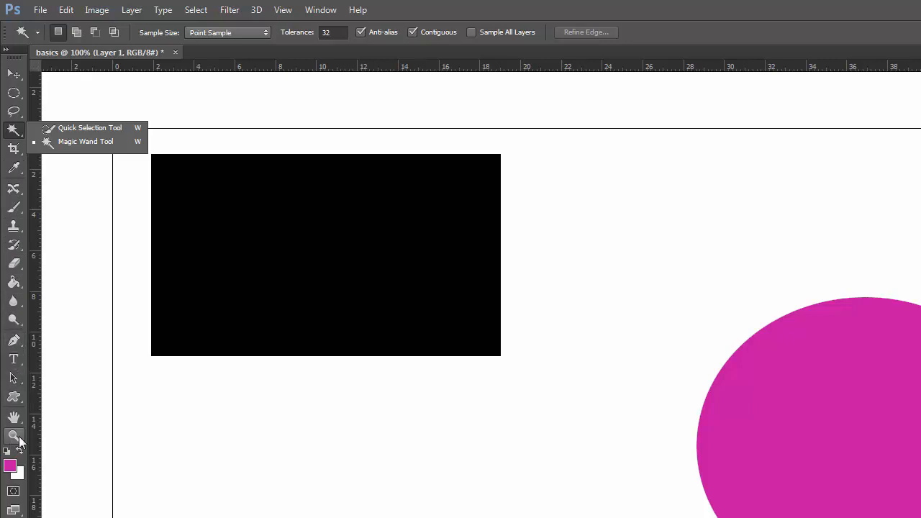
Select the shape1 layer through the black rectangle, return to the magenta ellipse's layer, and name that layer shape2.
left_click(14, 74)
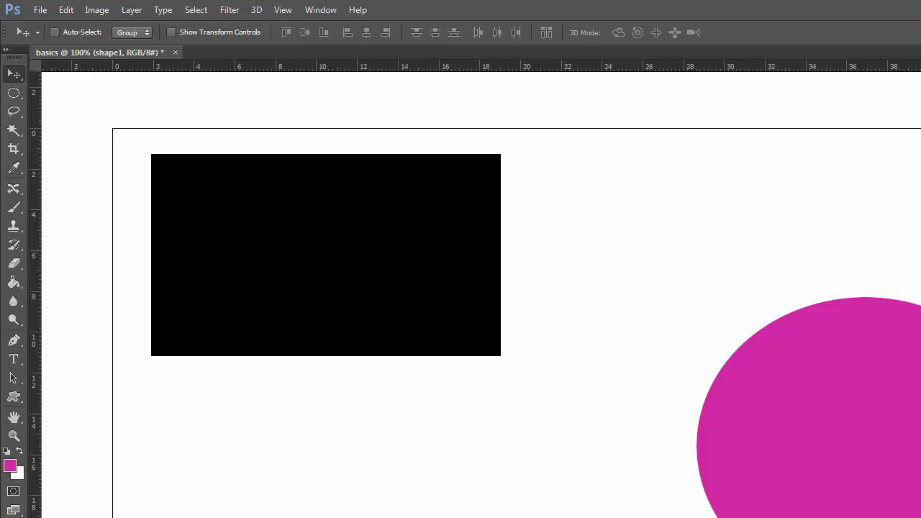
right_click(277, 239)
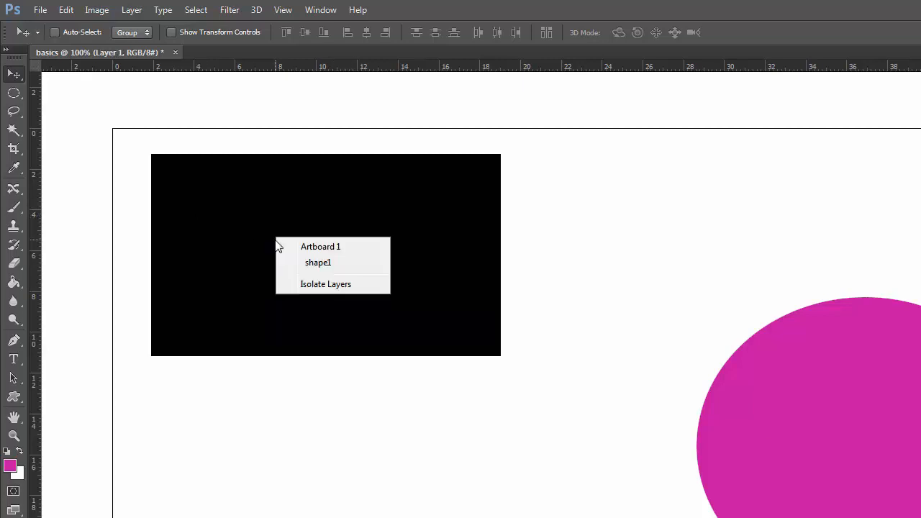
left_click(335, 267)
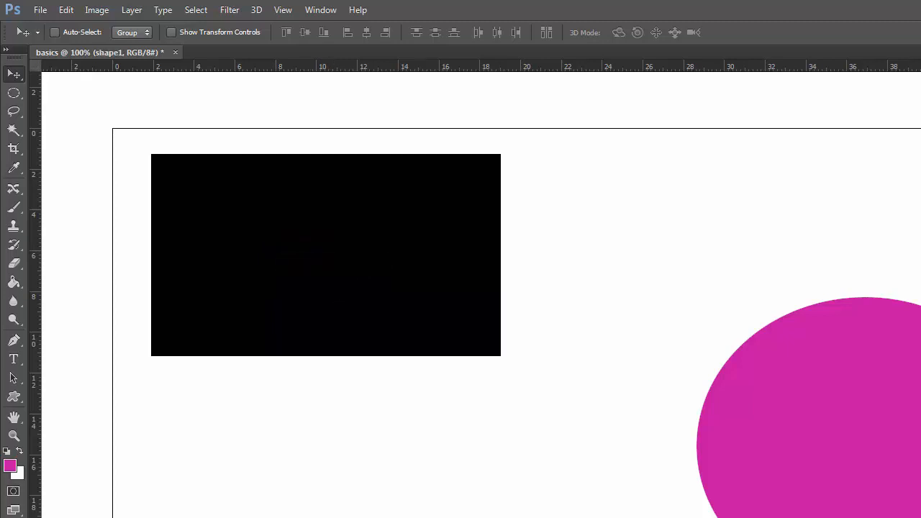
key("alt+bracketright")
key("alt+bracketright")
Select the shape1 layer from the canvas and move the black rectangle down and to the right.
right_click(240, 253)
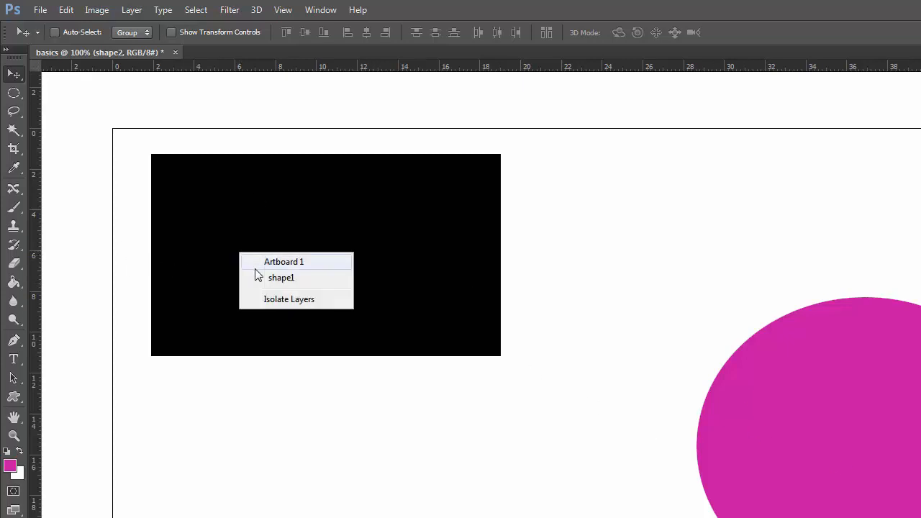
left_click(292, 286)
left_click_drag(276, 232, 347, 309)
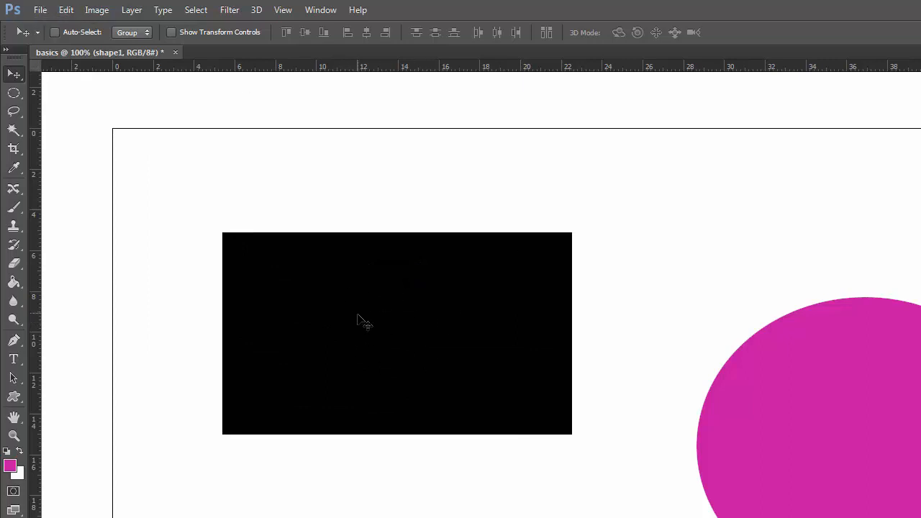
Scale the black rectangle outward from its upper-left corner to about 105.56% width and 119.57% height, and apply the transform.
left_click(65, 10)
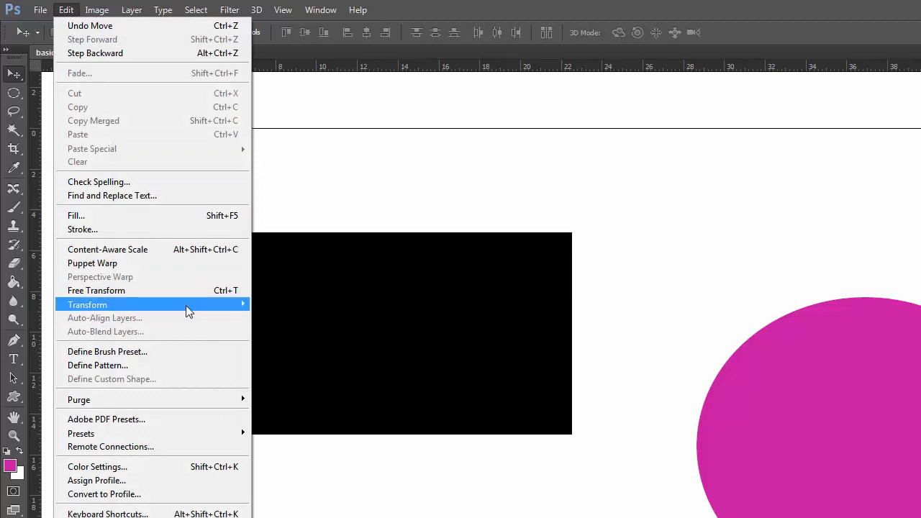
mouse_move(215, 304)
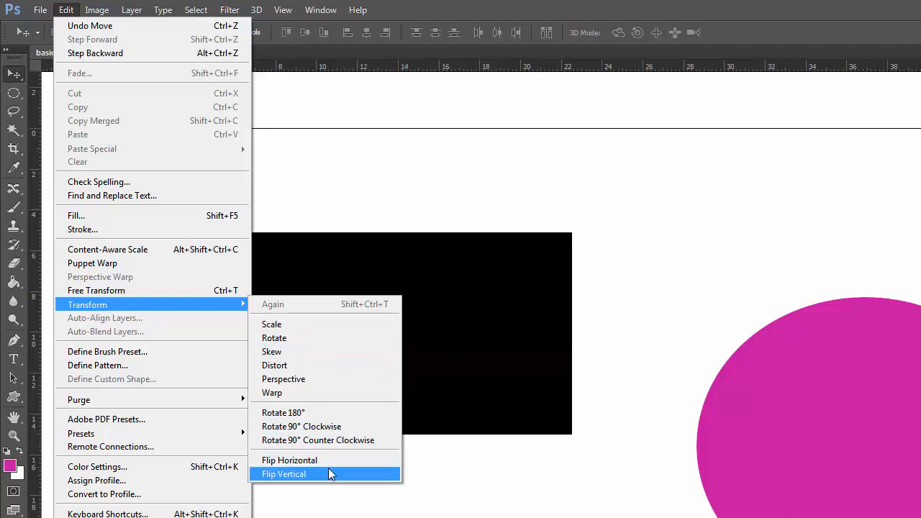
left_click(259, 324)
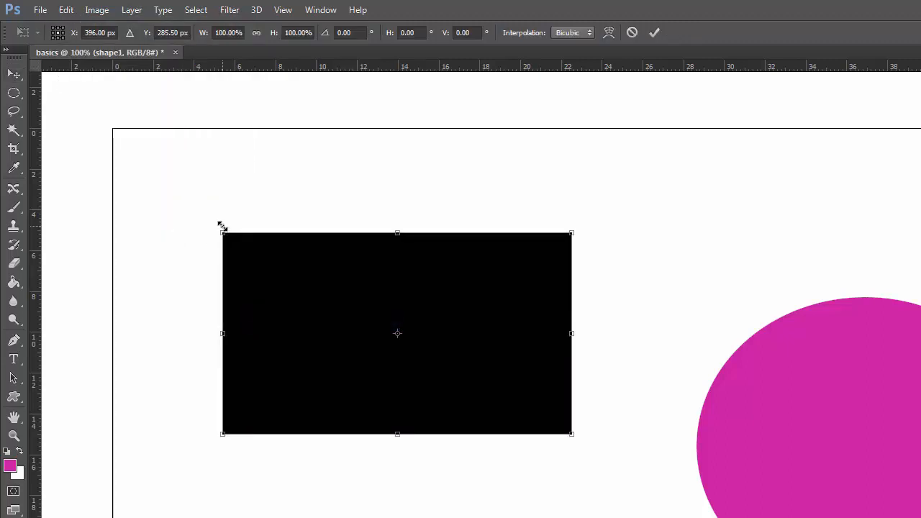
left_click_drag(222, 227, 203, 193)
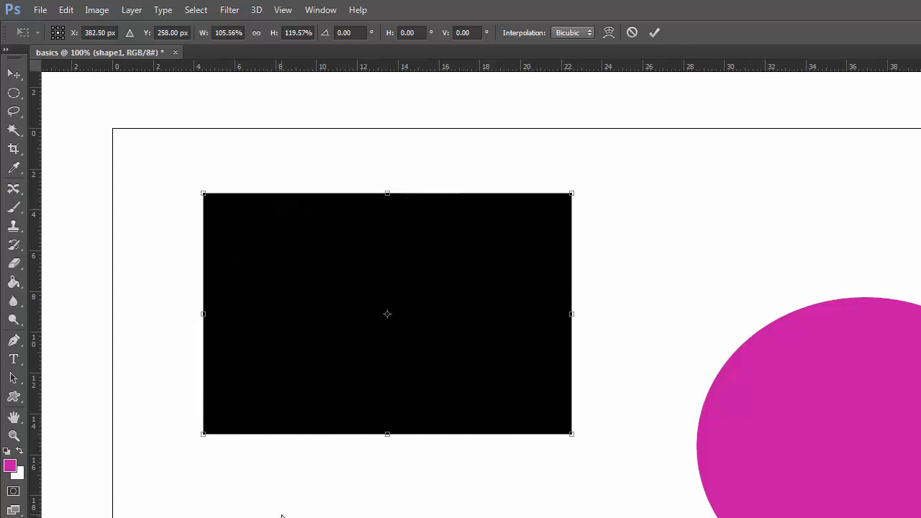
key("Return")
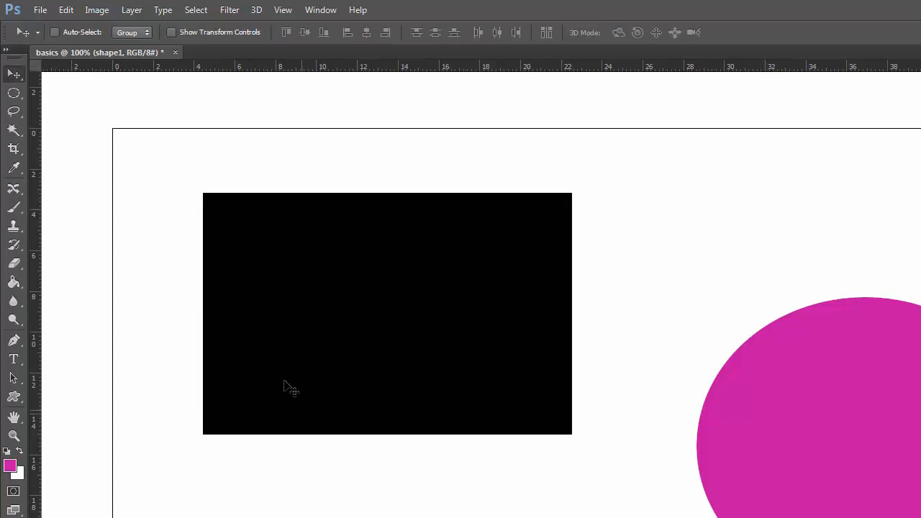